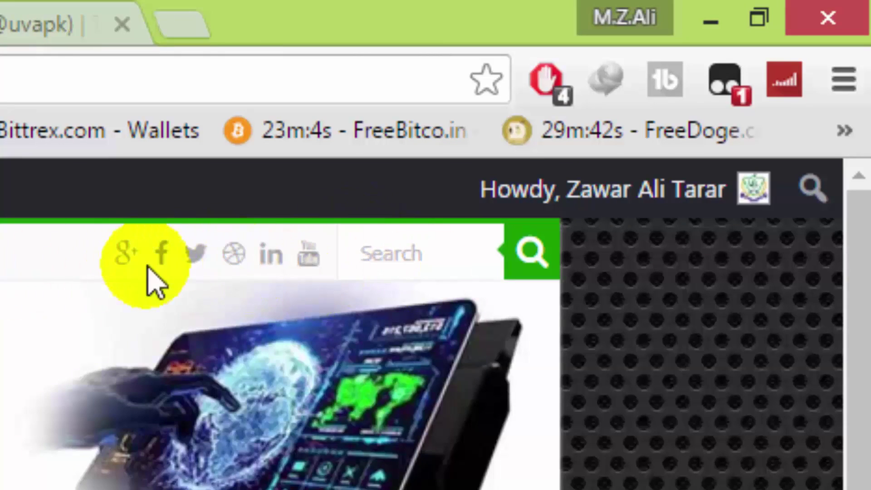
click(159, 255)
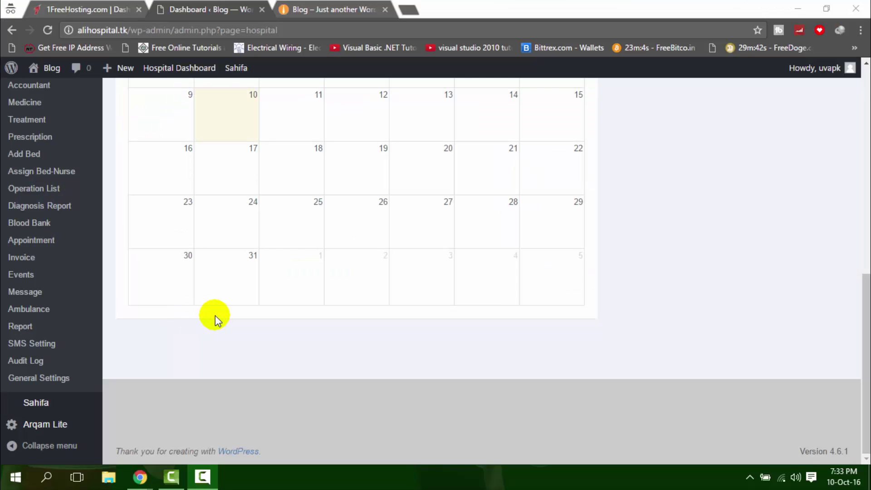
Step: Start a new appointment in Hospital Management and set its date to 13-Oct-2016 and its time to 1:15
click(35, 244)
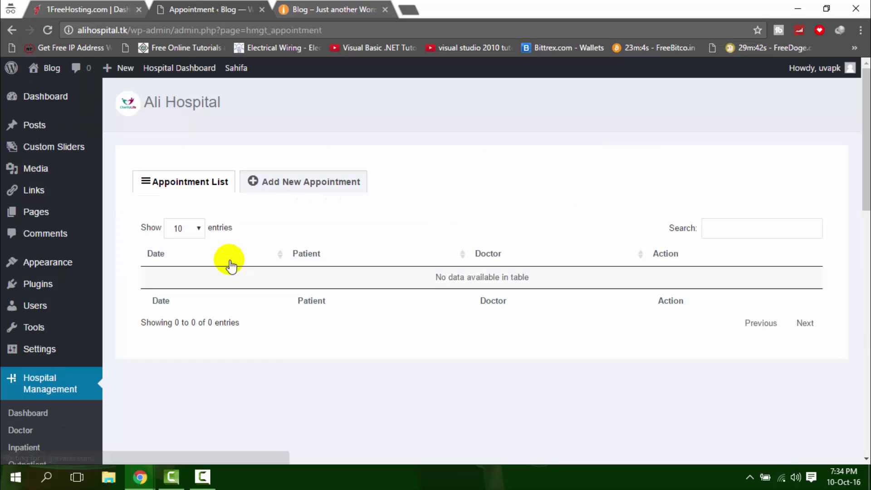
click(286, 191)
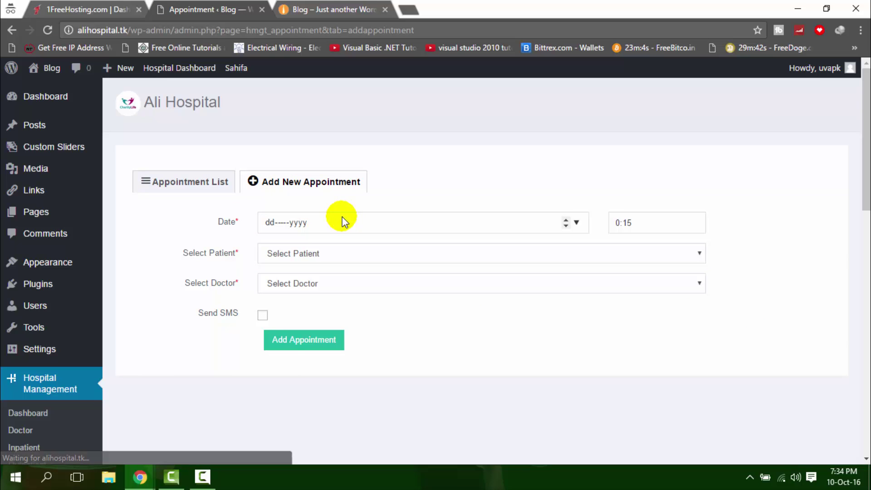
click(396, 226)
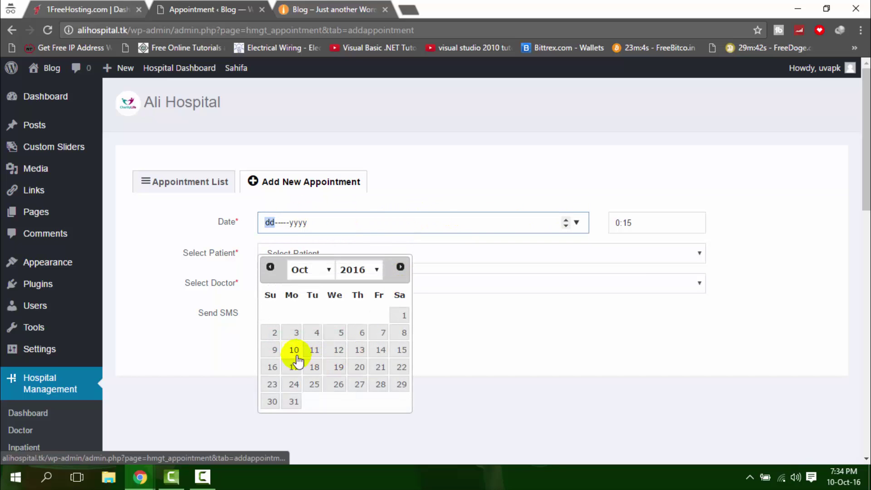
click(353, 350)
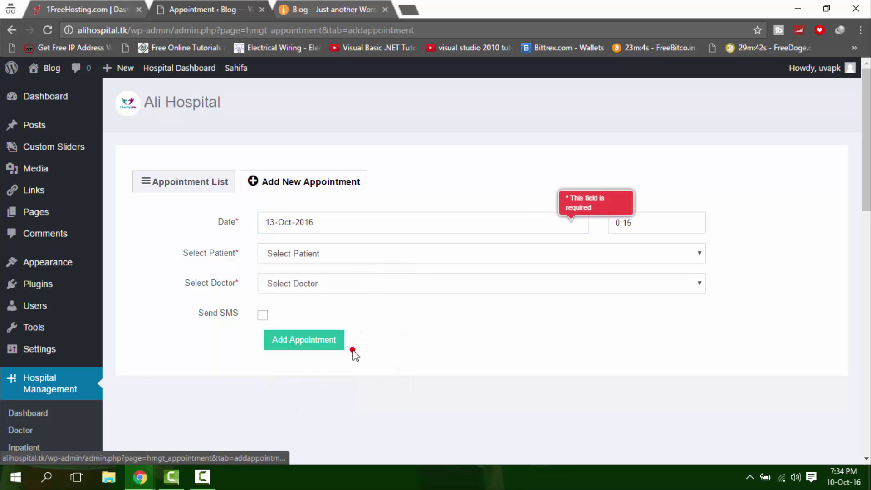
click(658, 221)
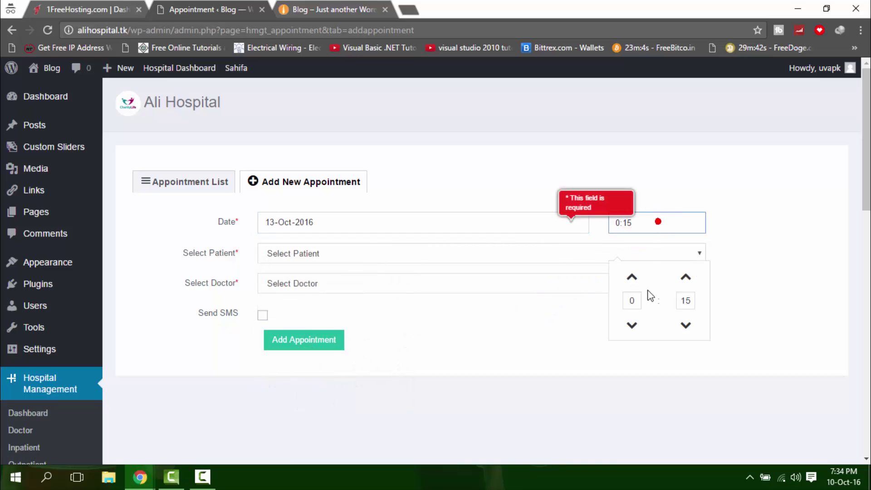
click(632, 277)
click(565, 329)
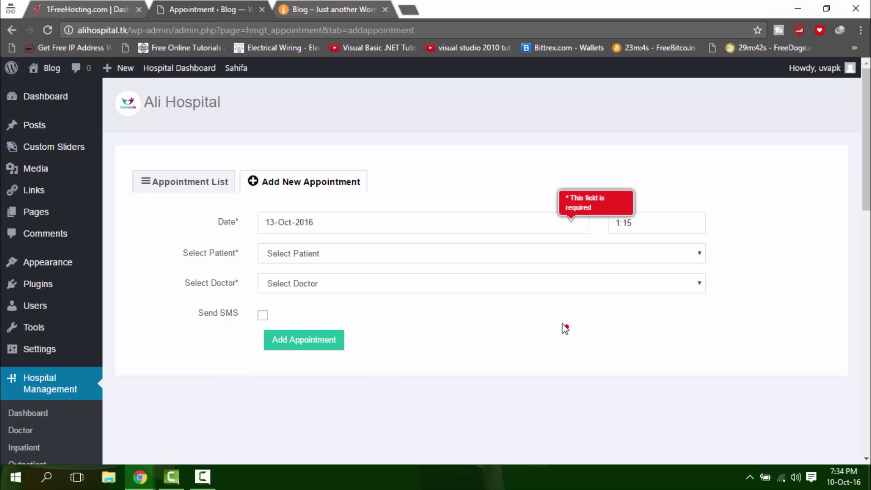
Step: Assign the listed patient and doctor to the appointment, enable Send SMS, and add the appointment
click(409, 262)
click(411, 280)
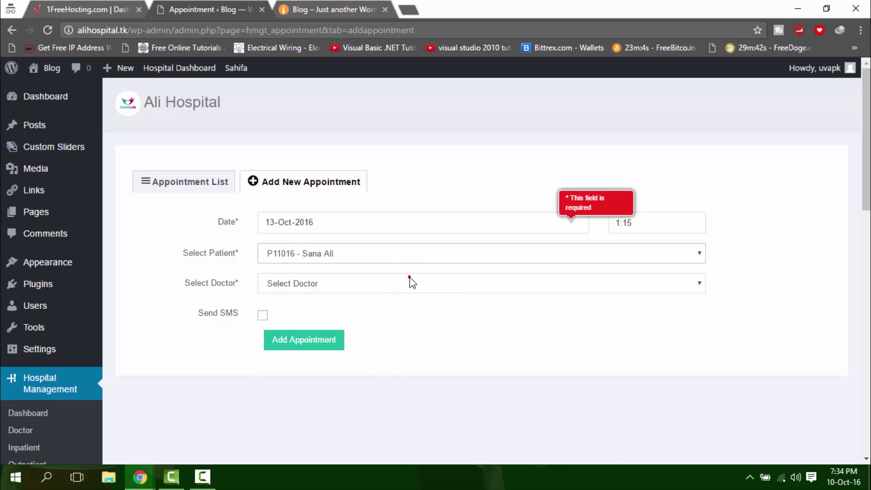
click(414, 288)
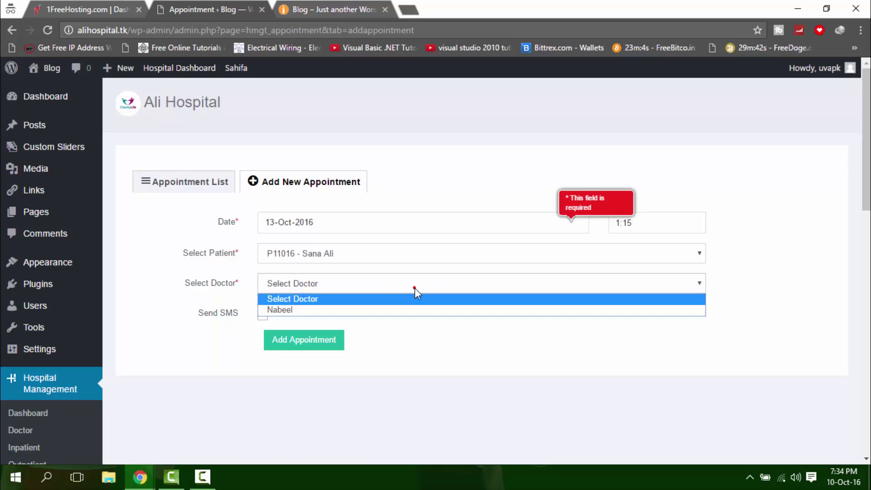
click(414, 311)
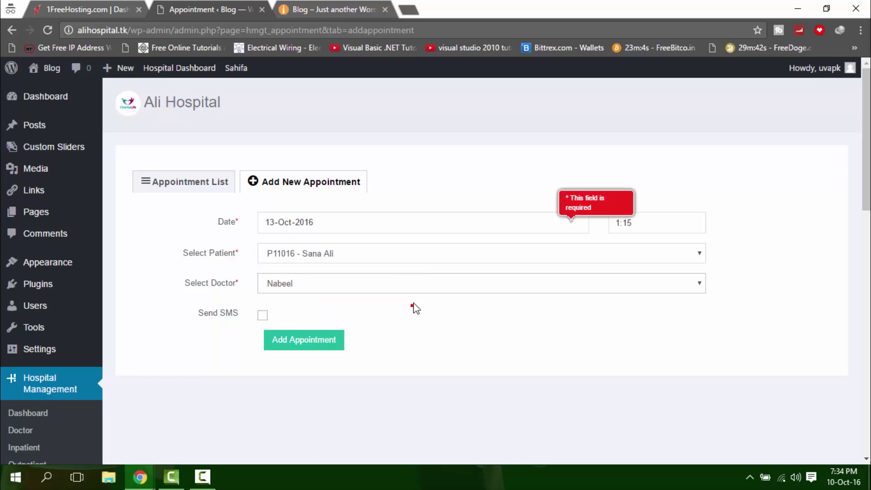
click(264, 317)
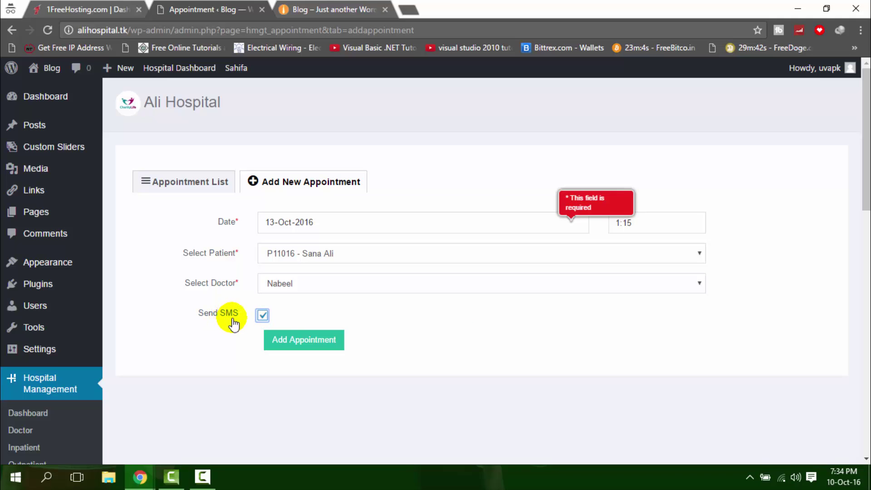
scroll(213, 325, down, 1)
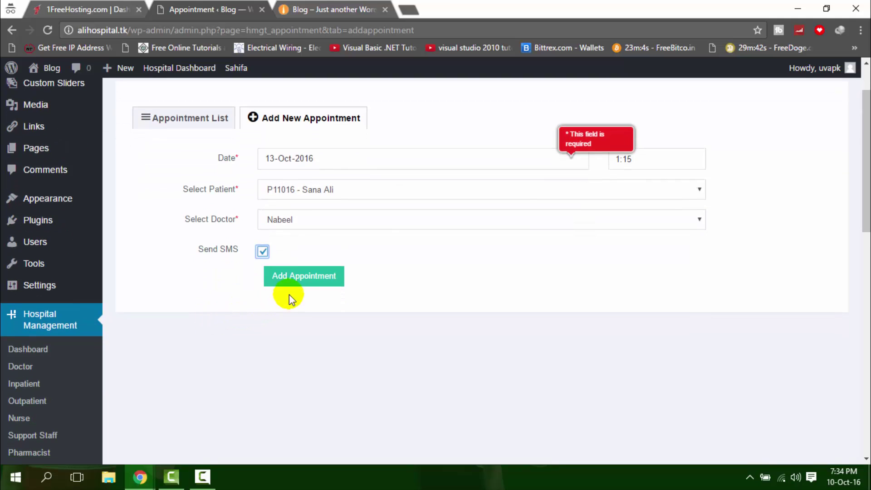
scroll(418, 295, up, 1)
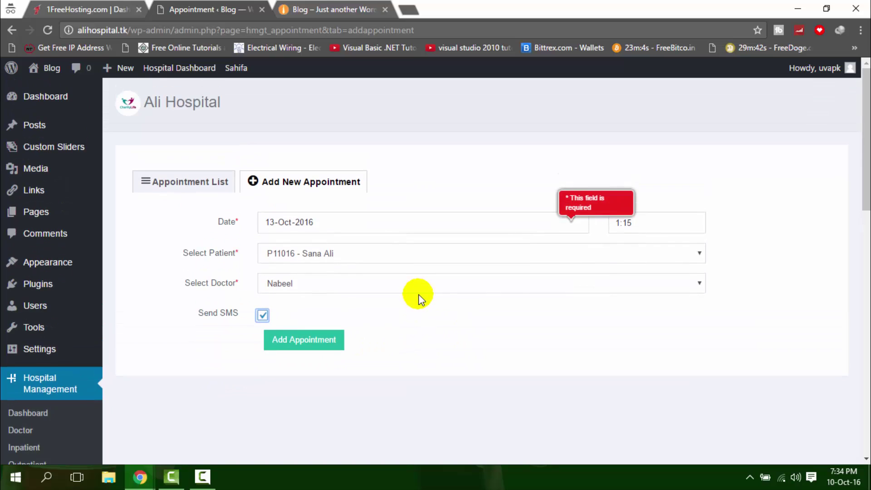
click(654, 223)
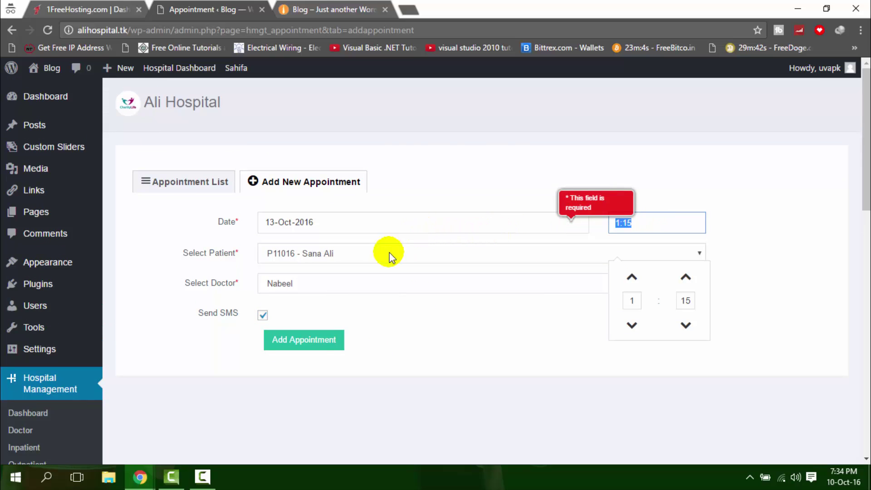
click(323, 349)
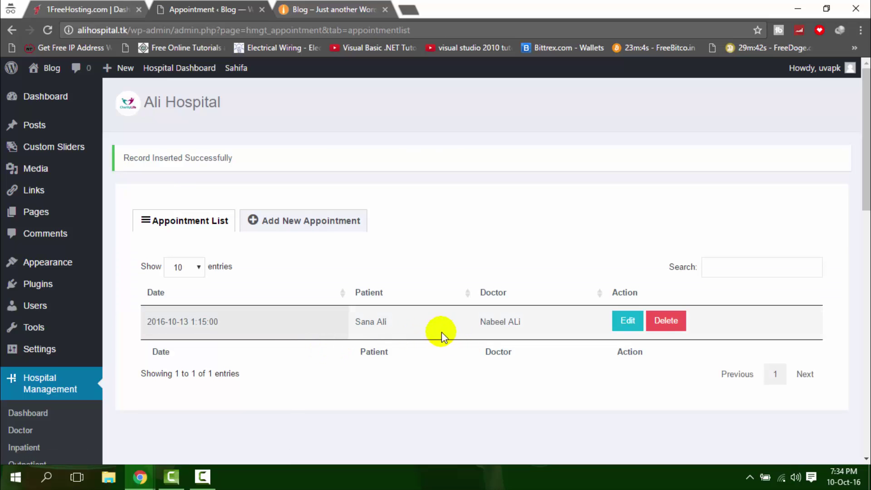
Step: Start a new invoice in Hospital Management and enter "Test" as its title
scroll(563, 331, down, 9)
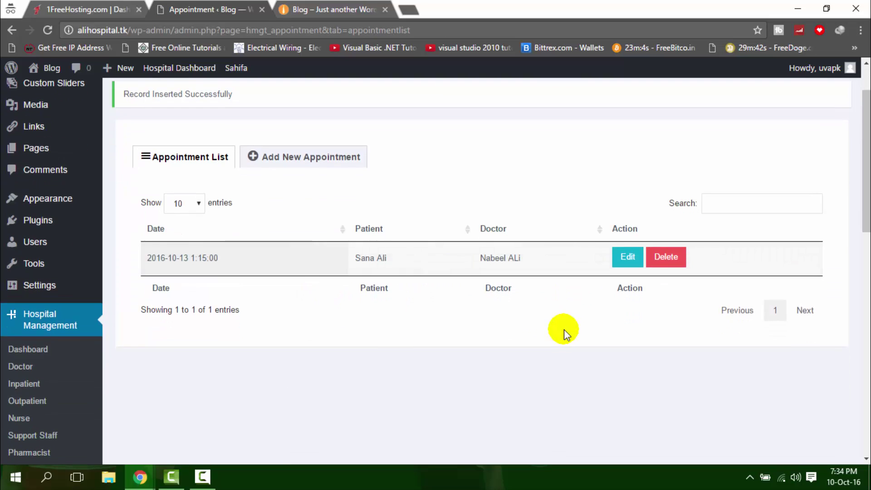
scroll(236, 347, down, 2)
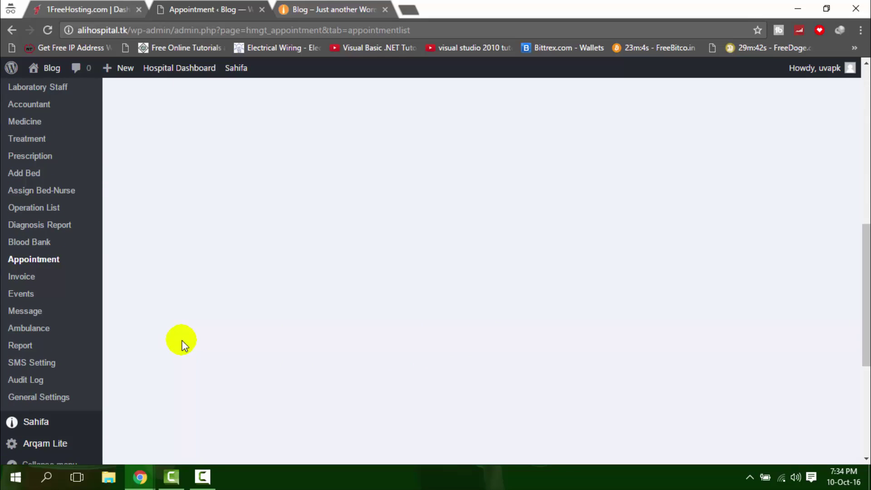
click(17, 276)
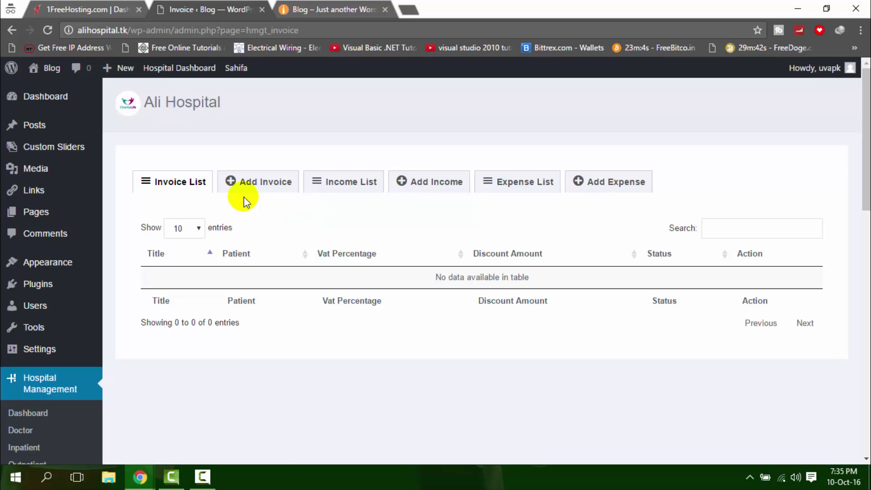
click(260, 186)
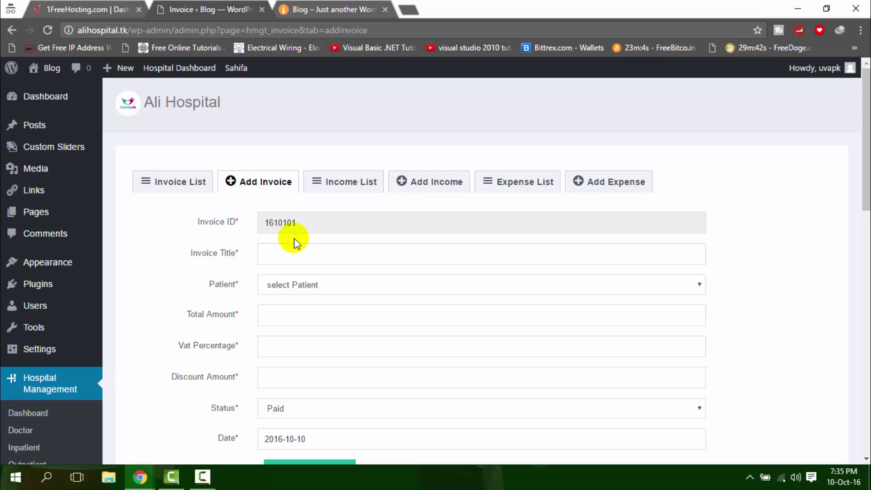
click(317, 223)
click(322, 256)
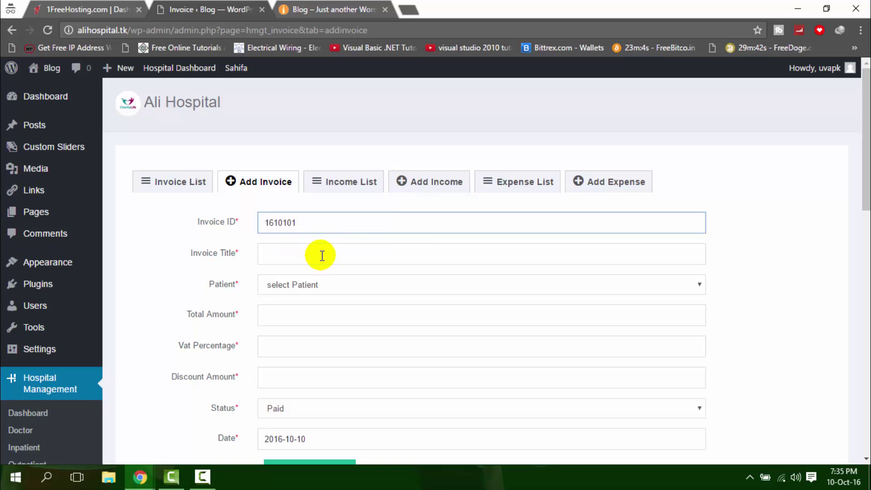
click(322, 256)
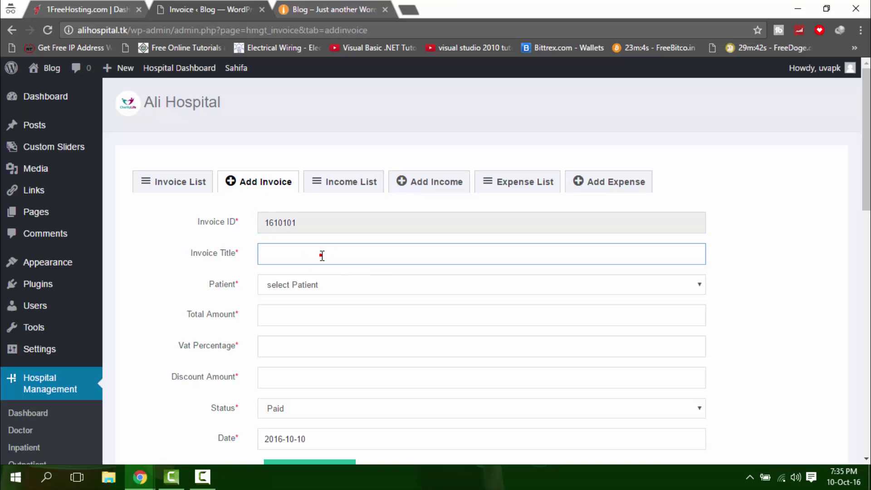
text(Test)
Step: Choose the listed patient for the invoice and set the total amount to 20000
click(345, 284)
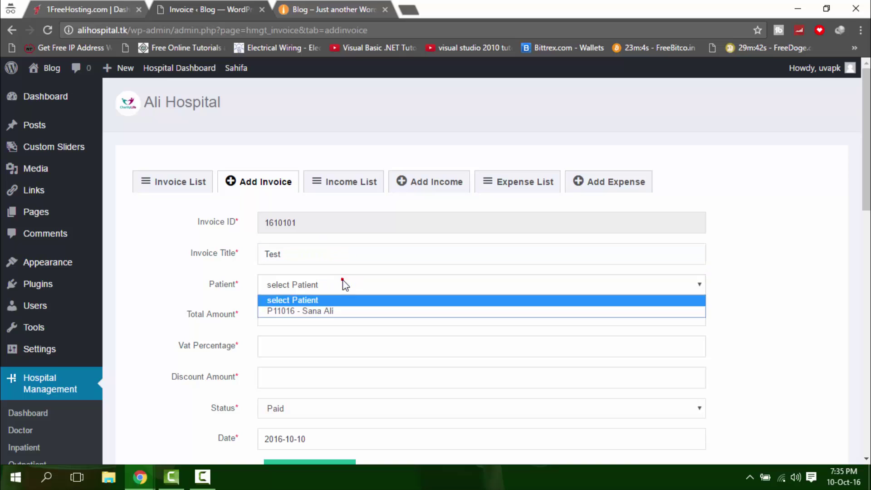
click(345, 312)
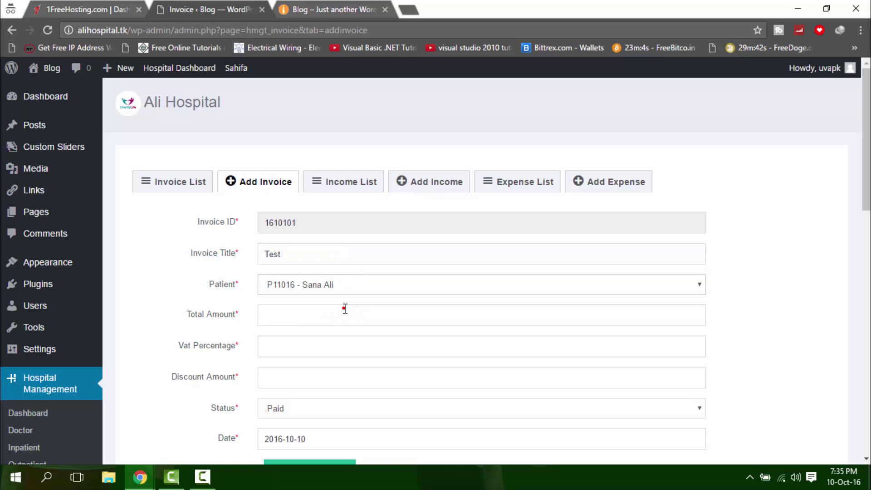
click(344, 310)
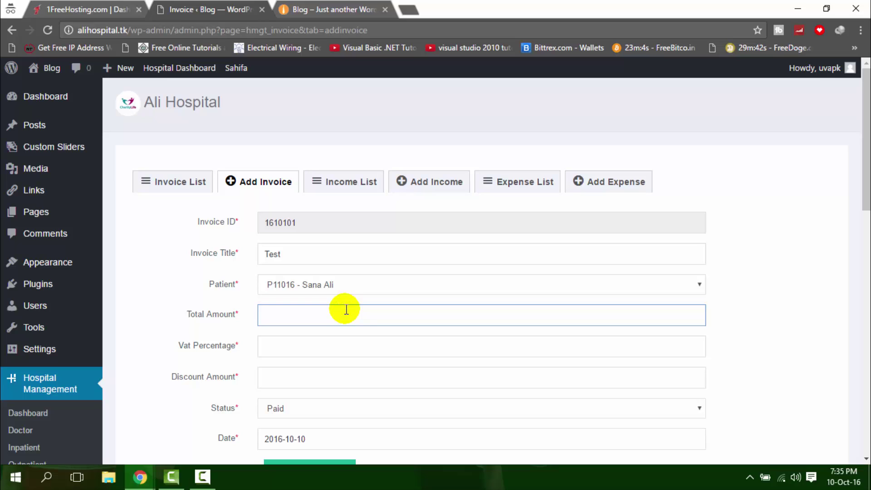
text(20000)
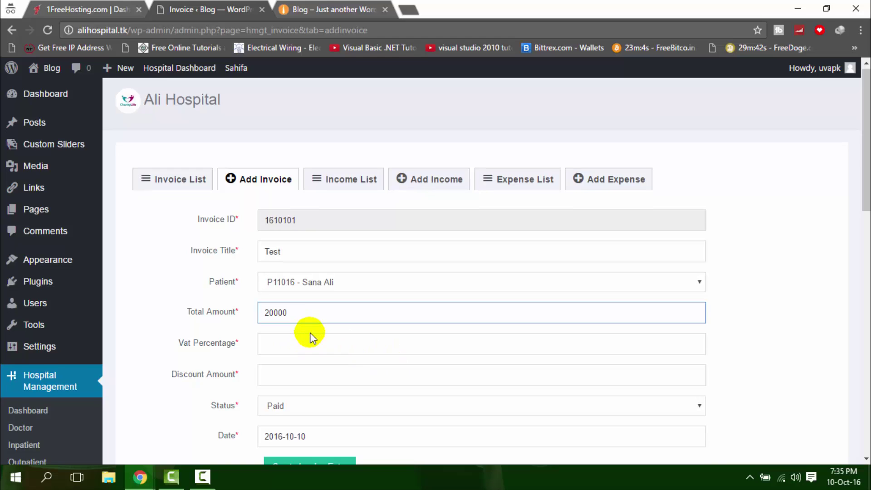
Step: Set the VAT percentage to 10 and the discount amount to 1000, keep the status Paid, and create the invoice entry
scroll(311, 335, down, 2)
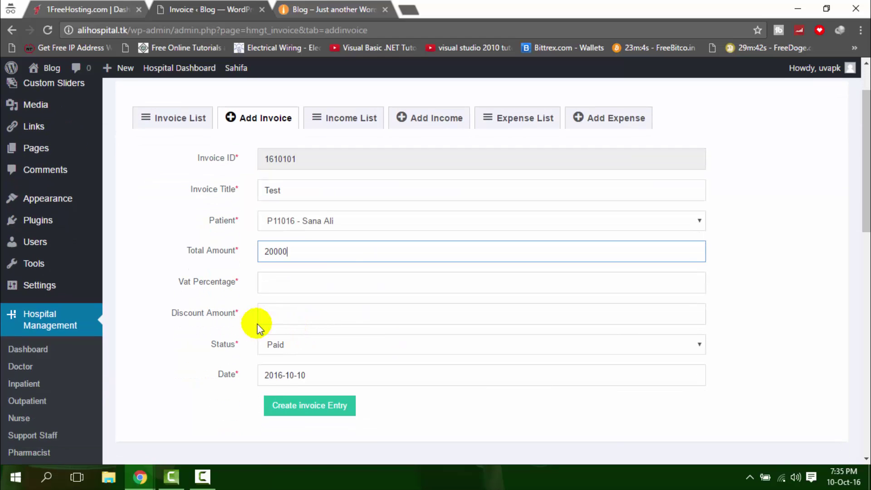
click(325, 280)
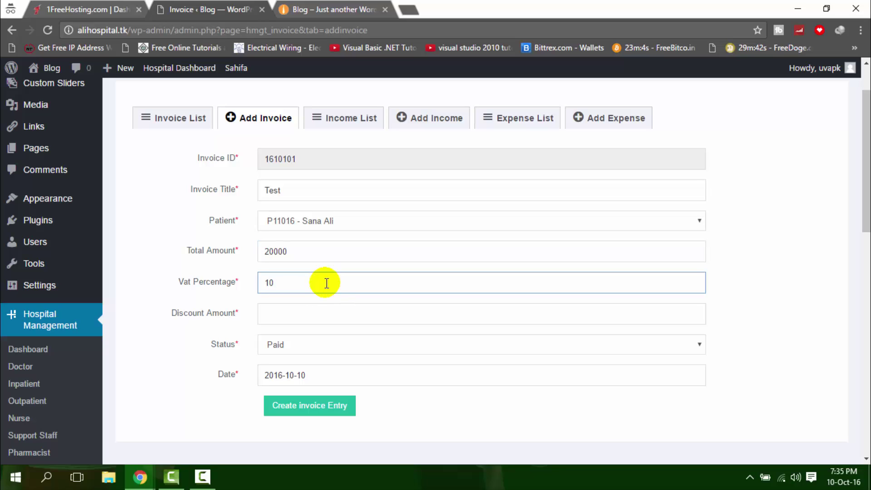
click(335, 313)
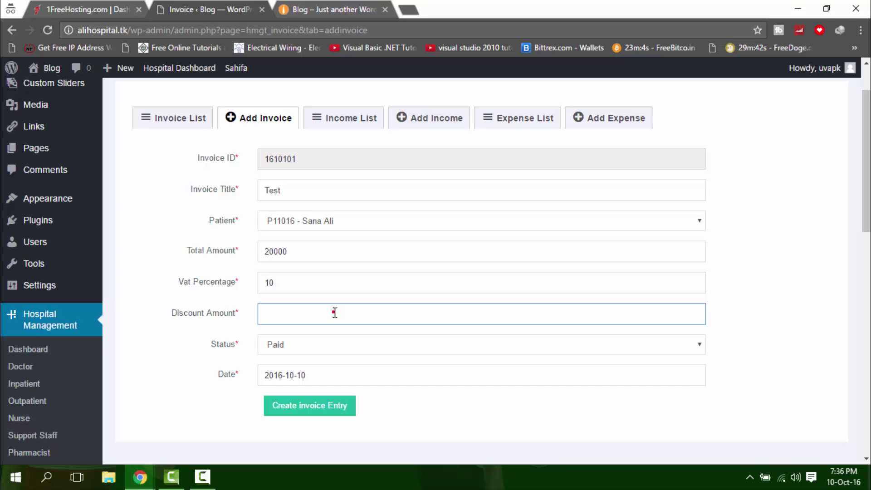
text(1000)
click(349, 345)
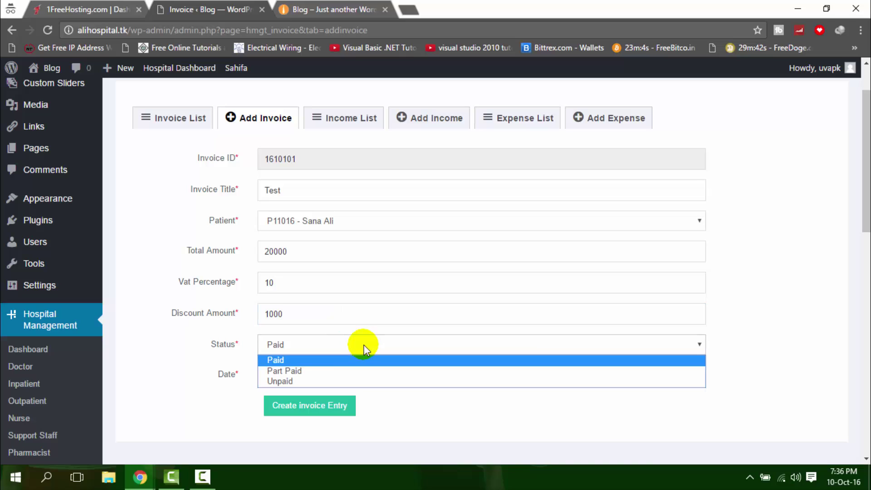
click(364, 349)
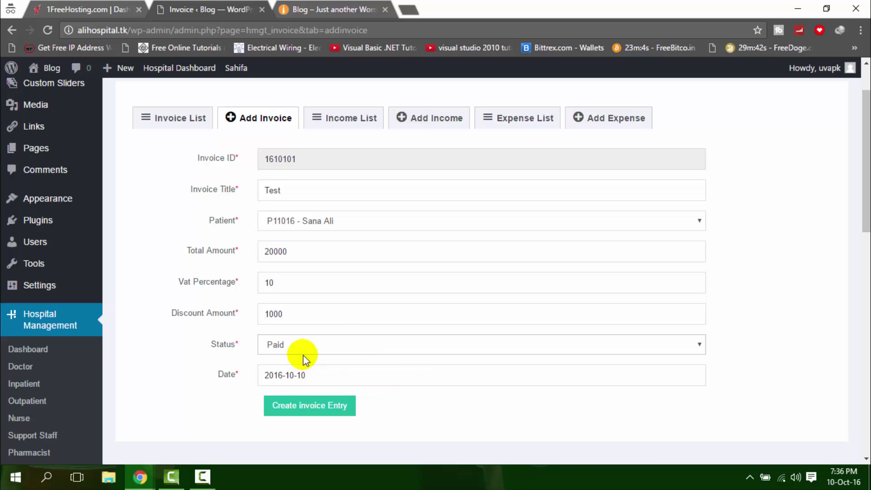
click(325, 406)
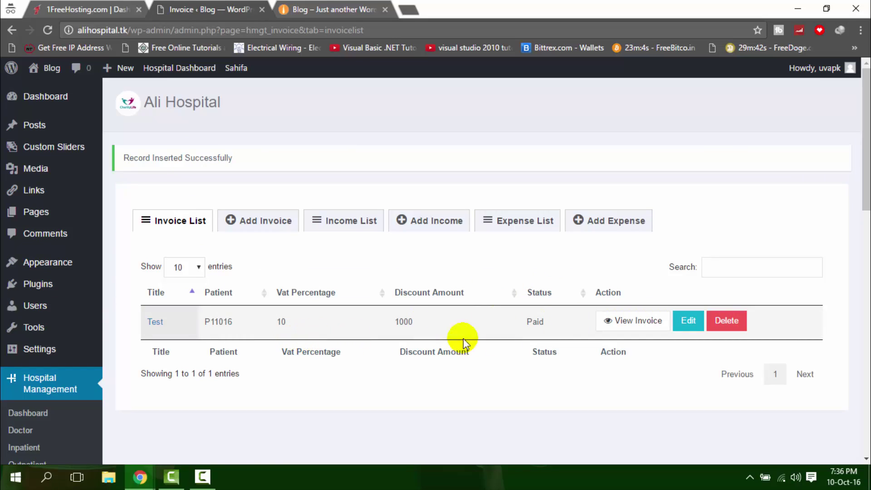
Step: View the Test invoice and examine its payment and billing details, entries and totals
click(645, 325)
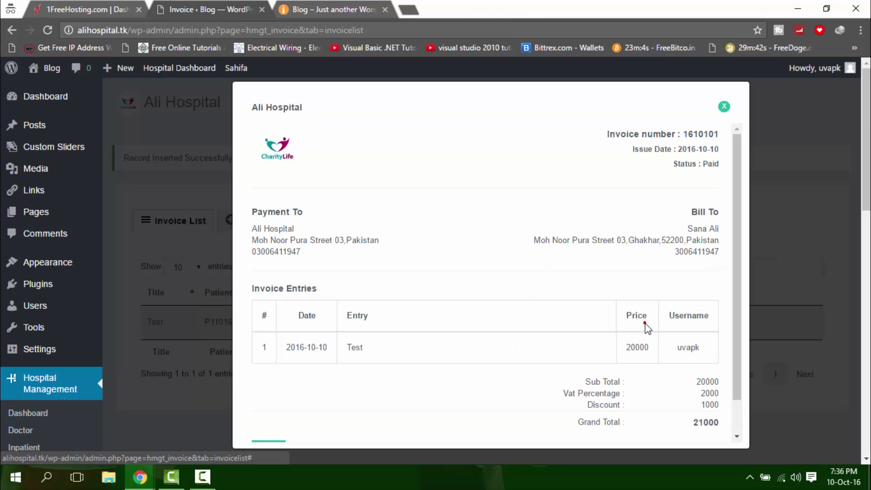
scroll(511, 337, down, 2)
scroll(511, 337, up, 2)
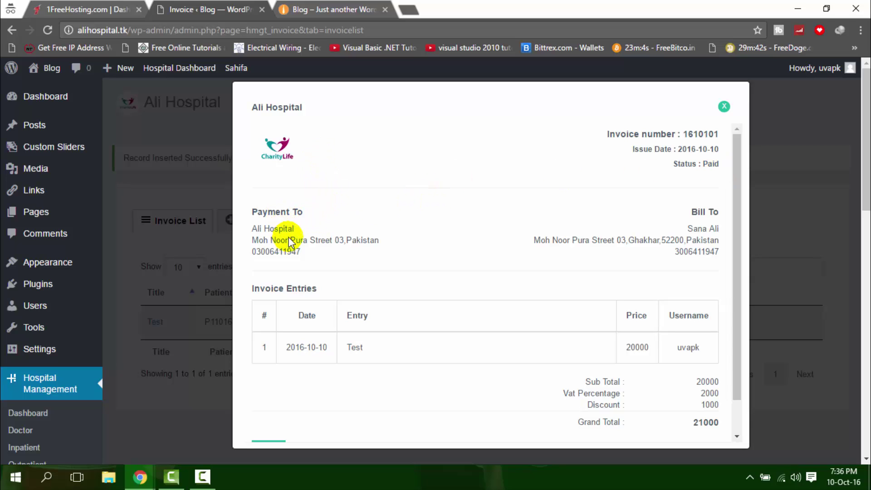
triple_click(307, 250)
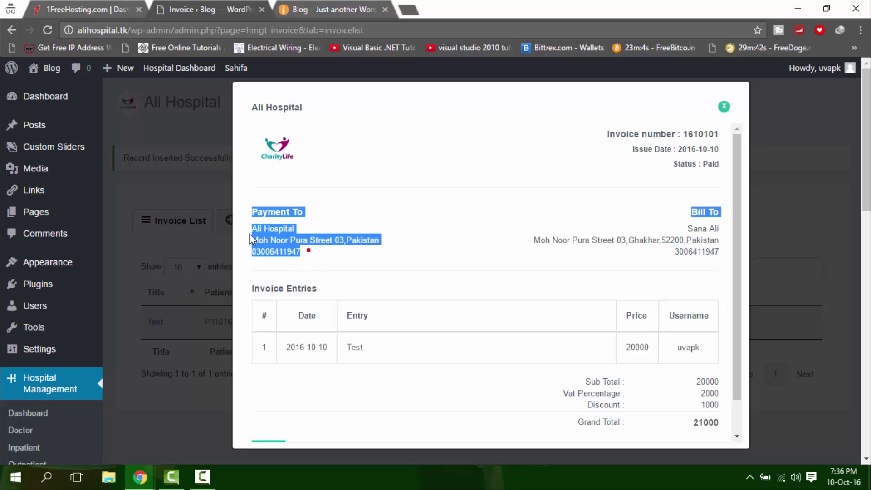
click(457, 241)
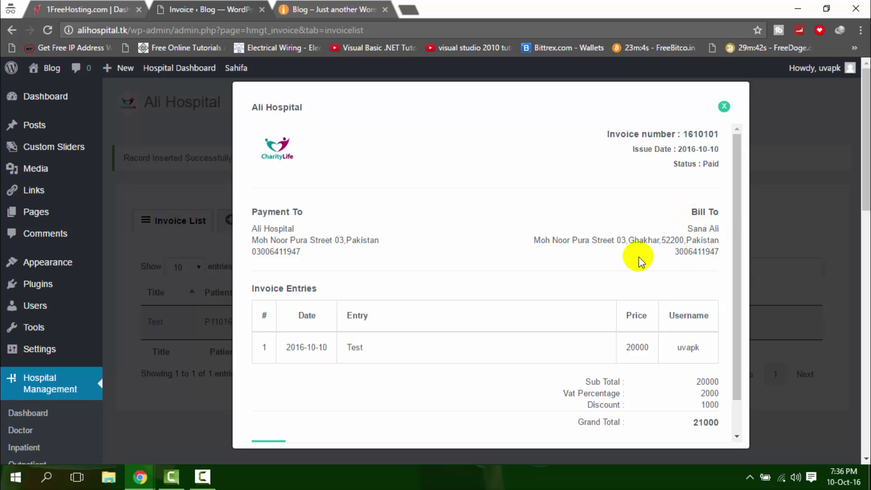
Step: Examine the rest of the Test invoice down to its VAT, discount and grand total
scroll(608, 257, down, 1)
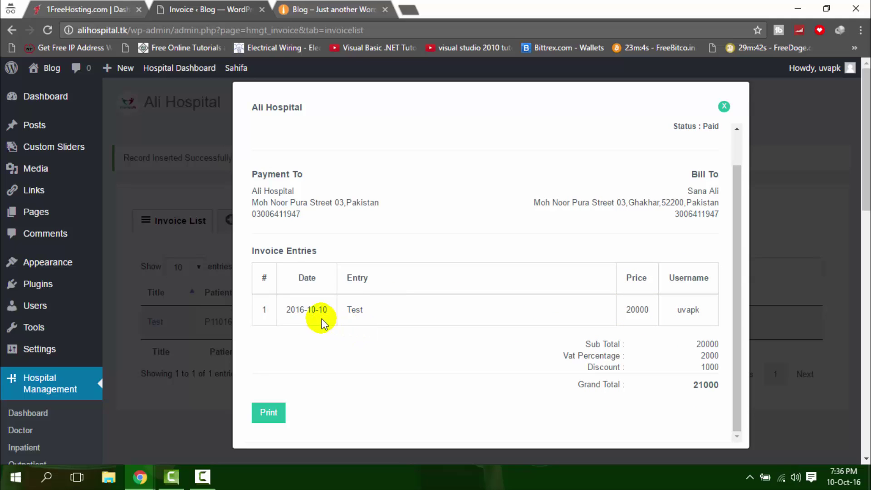
scroll(481, 347, down, 2)
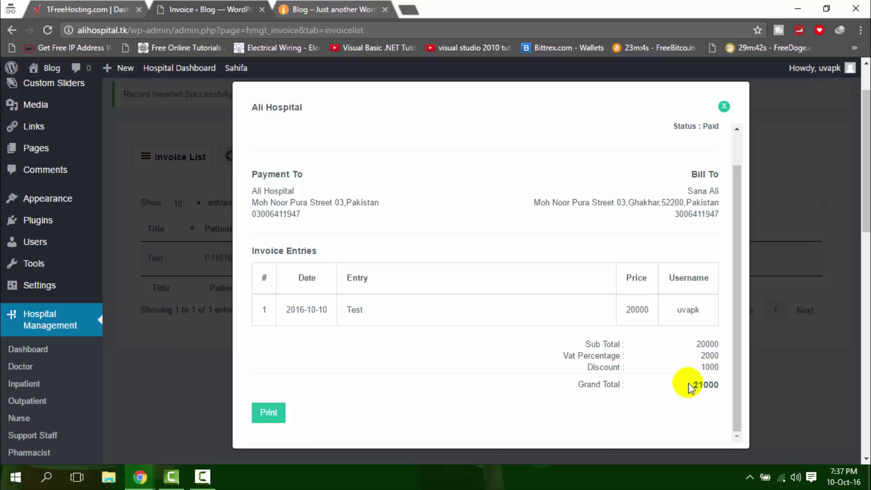
drag(687, 386, 720, 383)
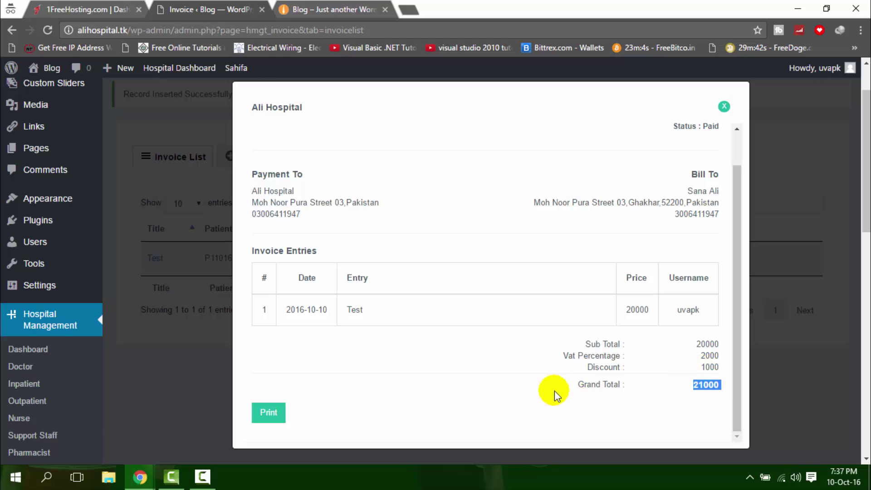
Step: Print the Test invoice to a PDF named "invoice" on the Desktop, and close the print page and the invoice view
click(278, 411)
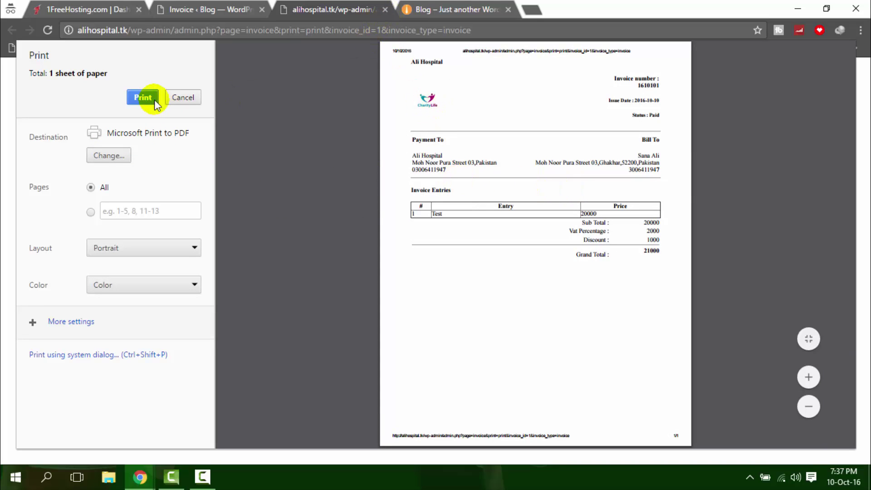
click(143, 98)
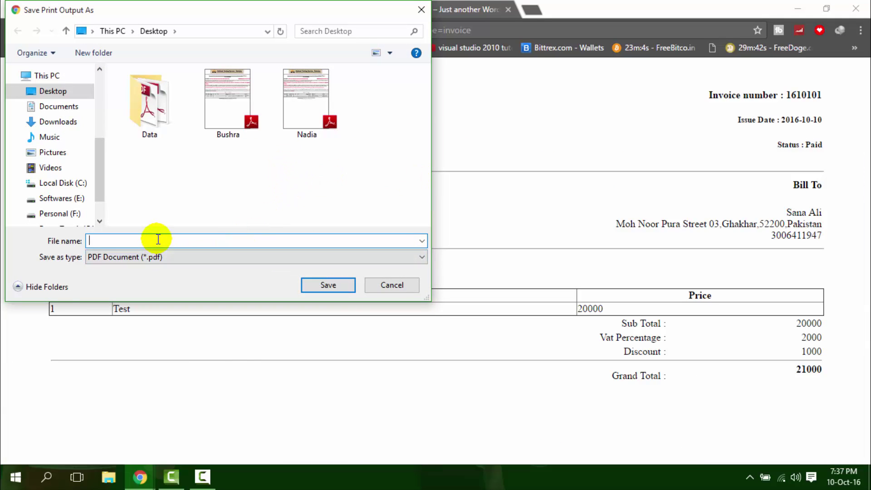
text(ivi)
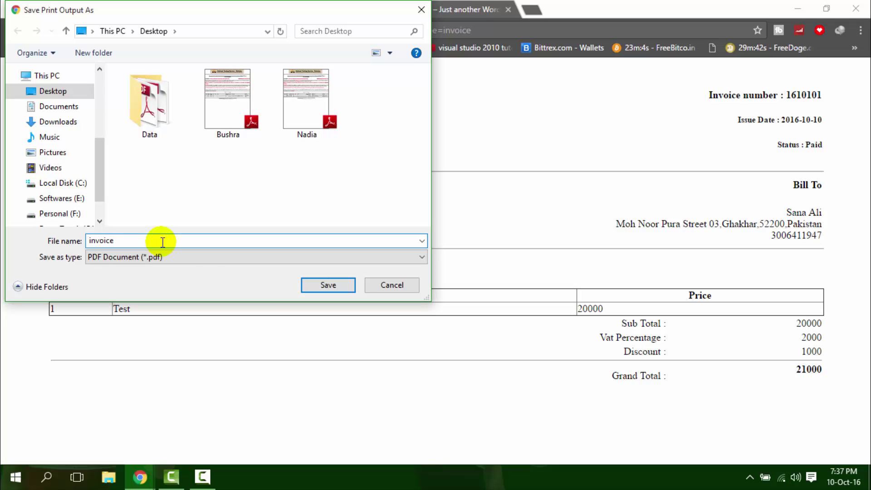
click(345, 290)
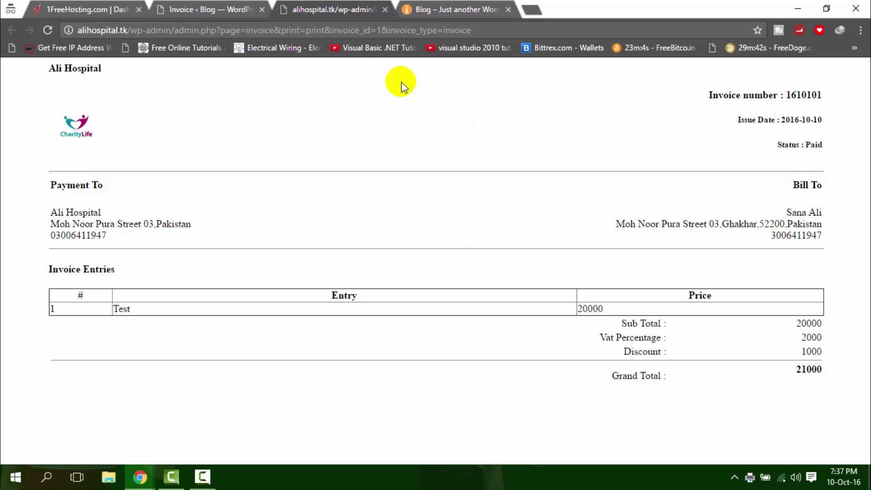
click(384, 10)
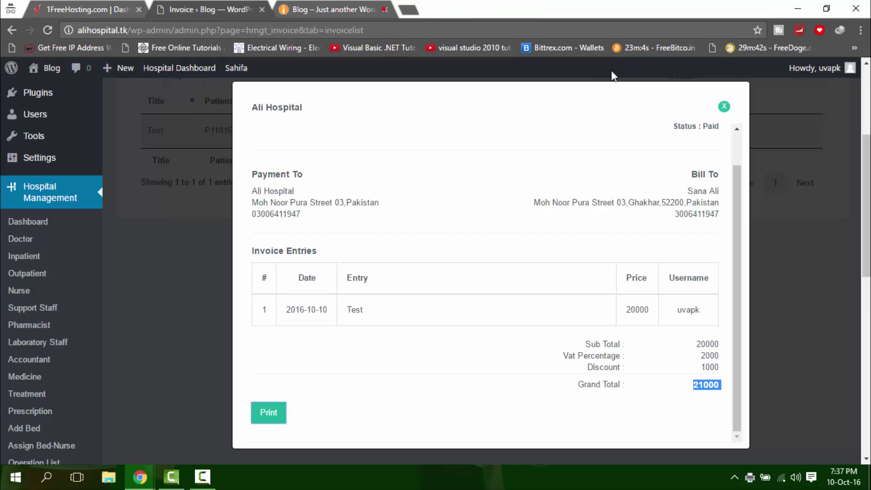
click(725, 104)
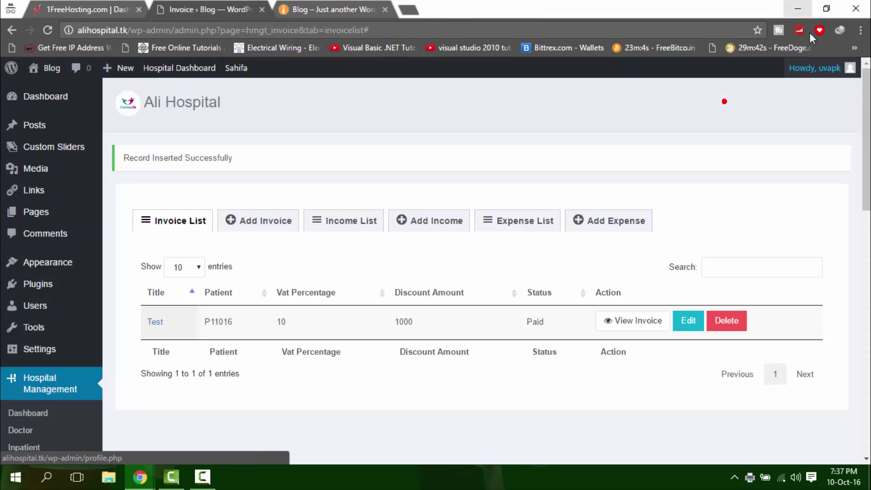
Step: Open the invoice PDF from the desktop in Adobe Reader, enlarge it to fit the page width, and review its details and totals
click(798, 9)
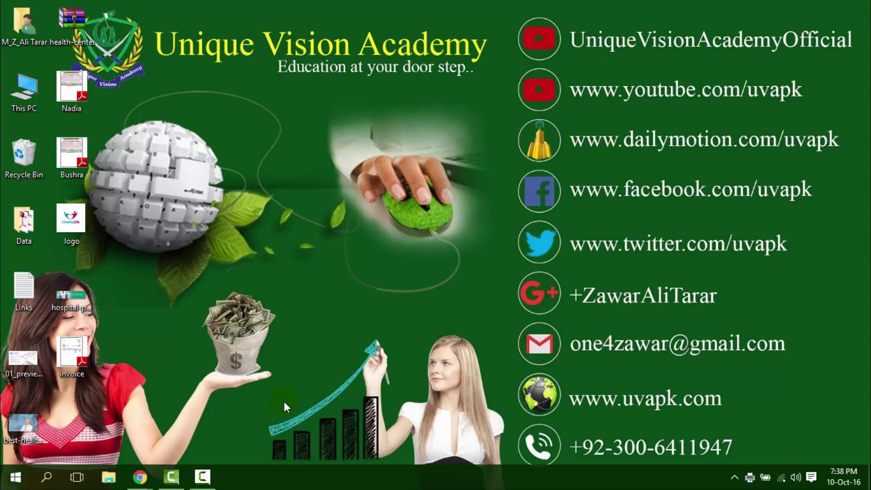
double_click(72, 357)
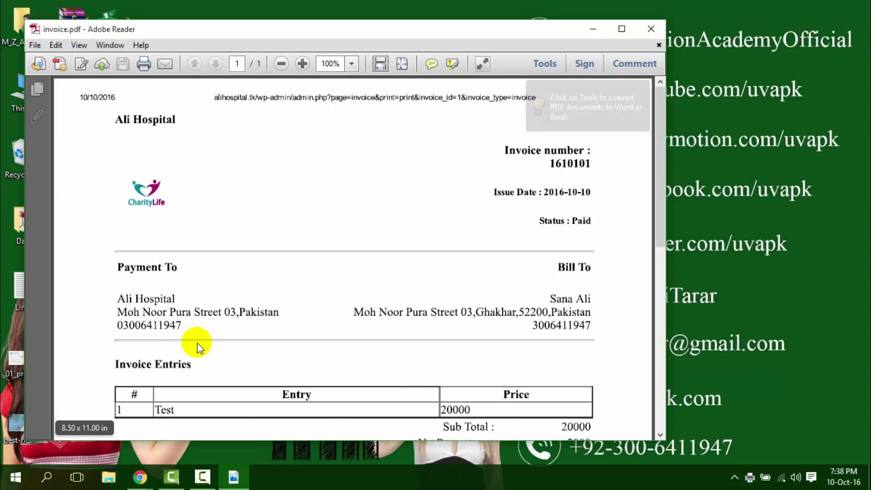
click(621, 30)
key(ctrl+2)
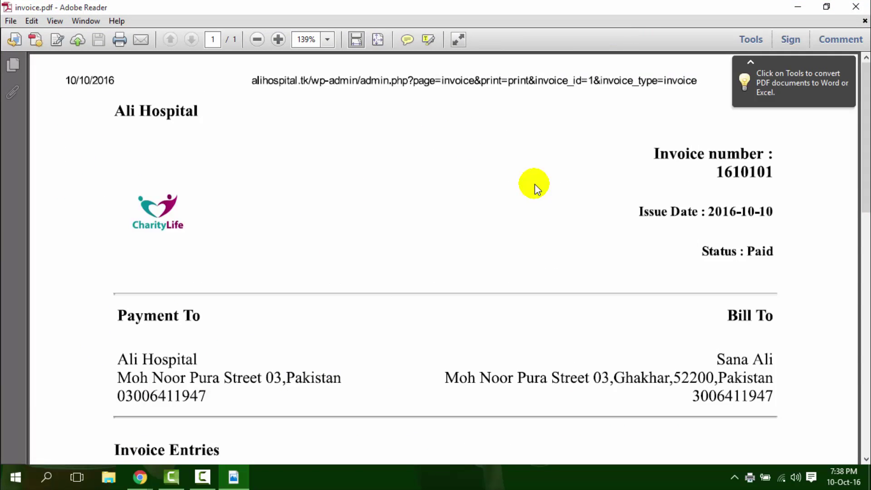
scroll(534, 184, down, 4)
scroll(535, 183, down, 5)
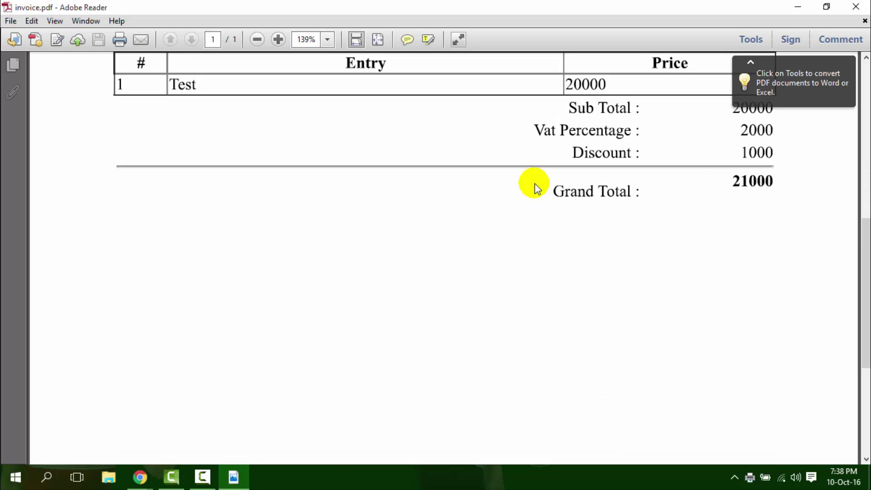
scroll(248, 405, up, 9)
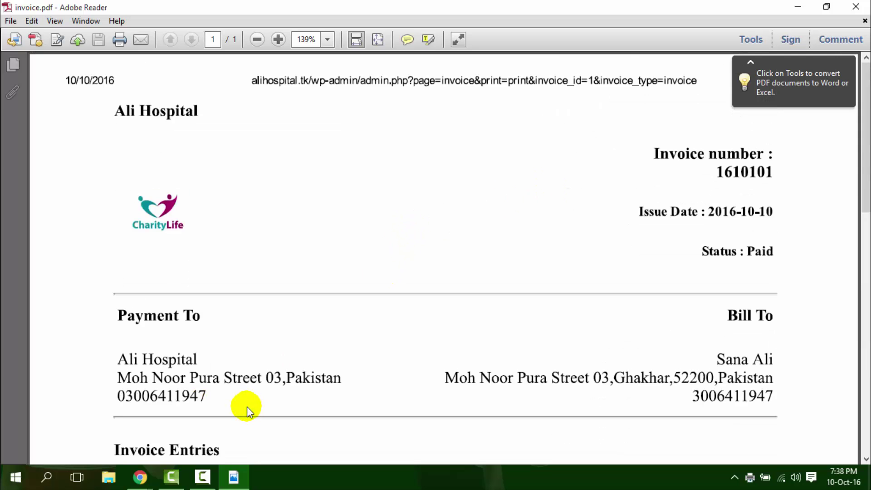
Step: Switch back to the WordPress invoice page in Chrome and open the form for adding income
mouse_move(152, 465)
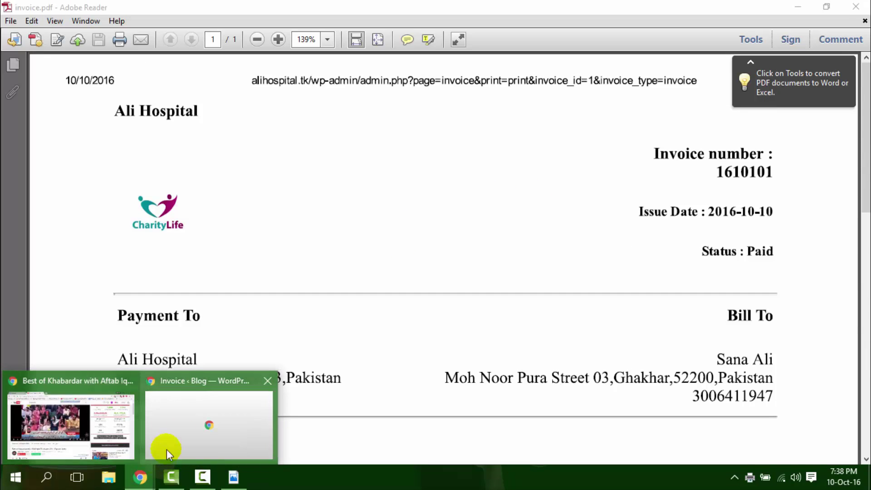
click(186, 432)
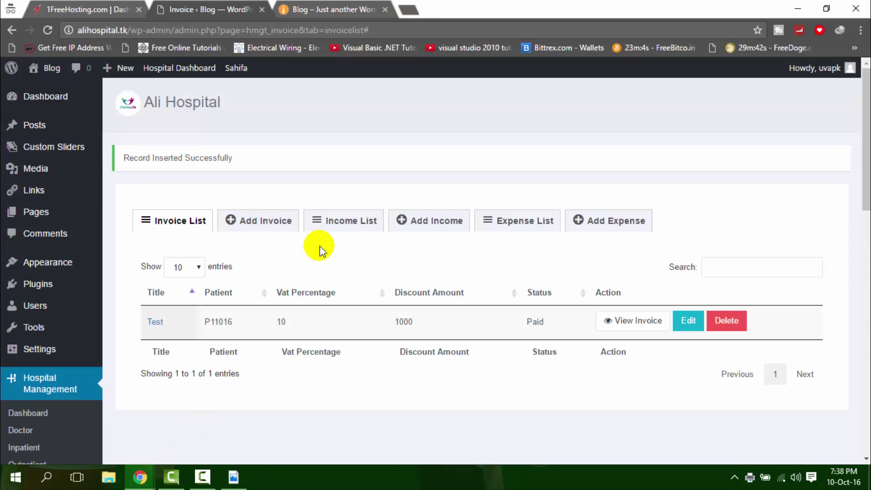
click(344, 222)
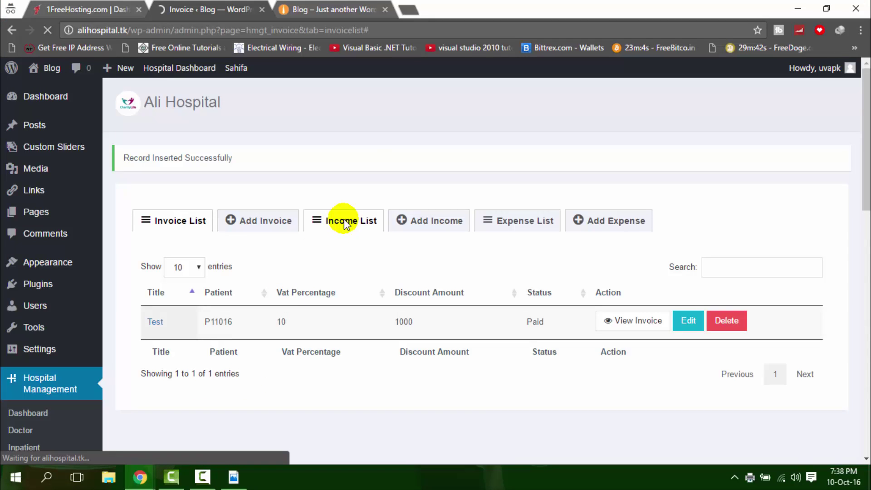
click(414, 224)
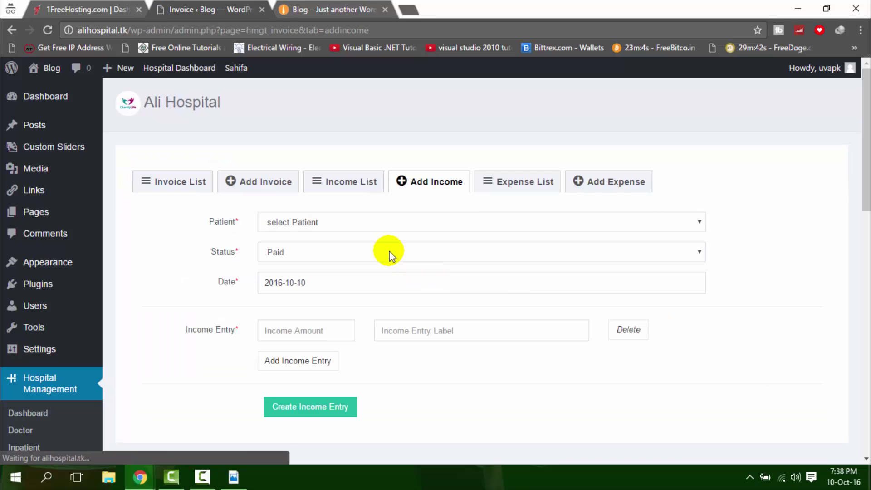
Step: Choose the listed patient for the income entry and keep the status Paid
click(391, 228)
click(389, 251)
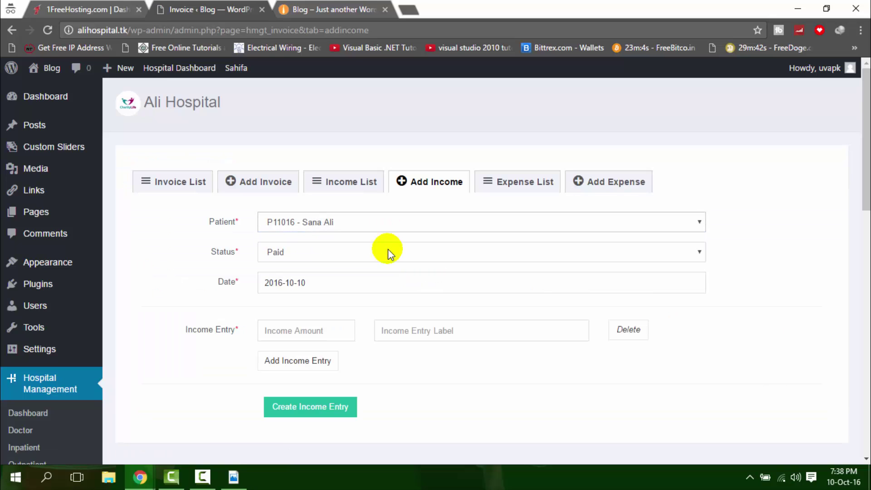
click(387, 250)
click(388, 251)
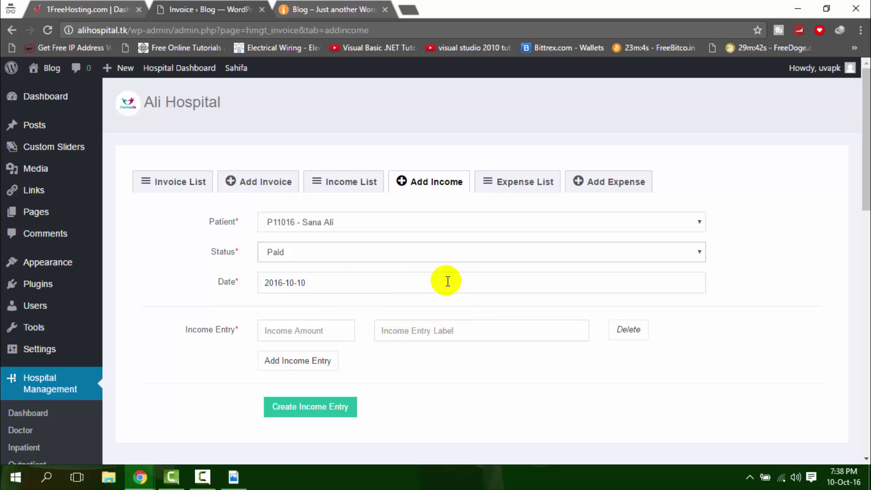
Step: View the expense list and the form for adding an expense, examining its supplier name, status options and expense amount fields
click(516, 186)
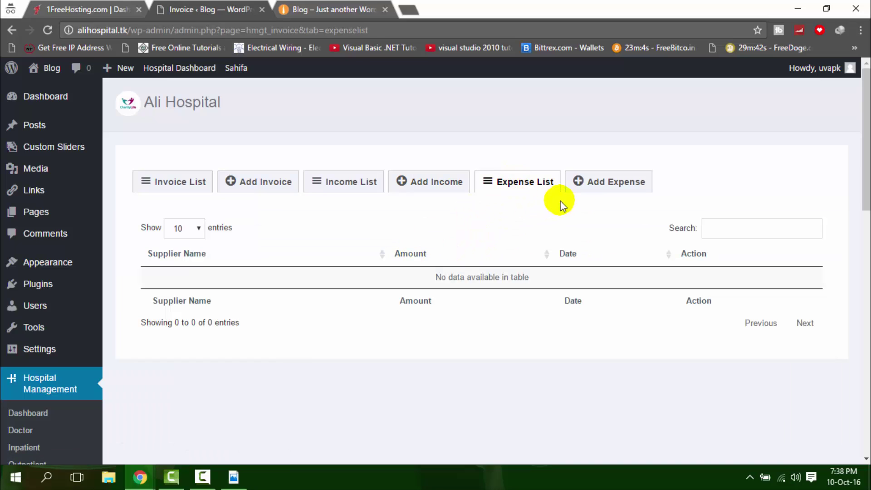
click(584, 184)
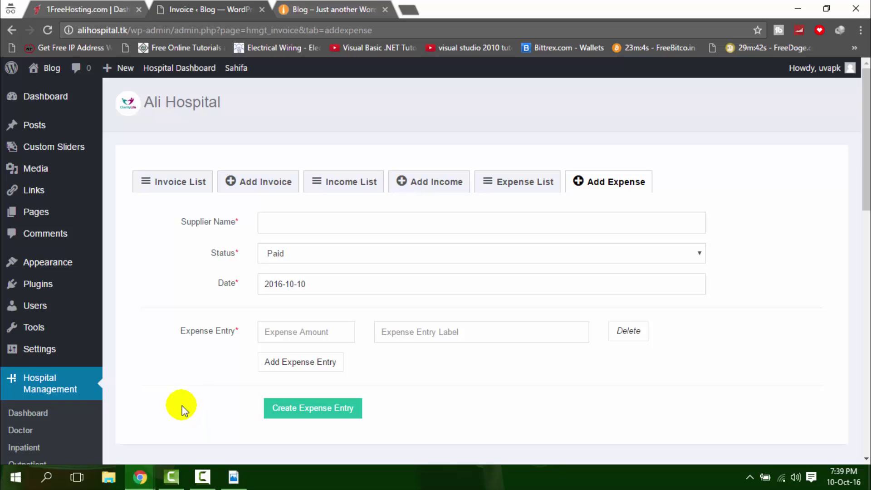
click(364, 219)
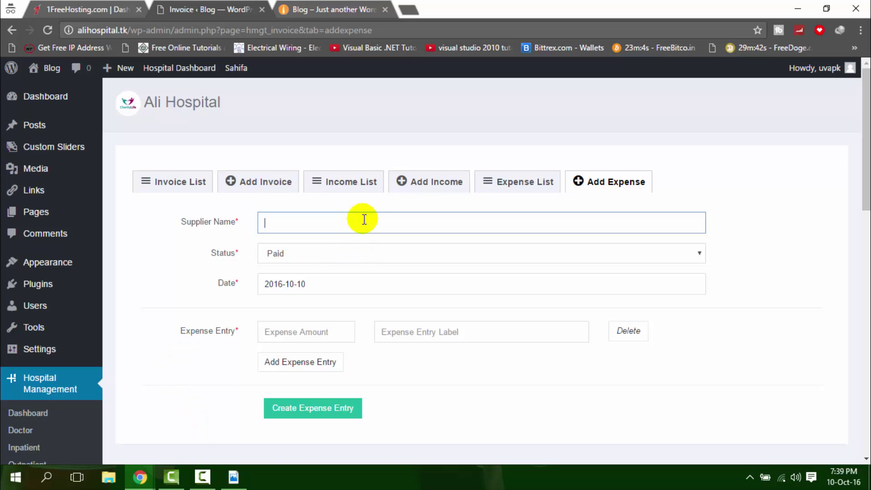
click(358, 253)
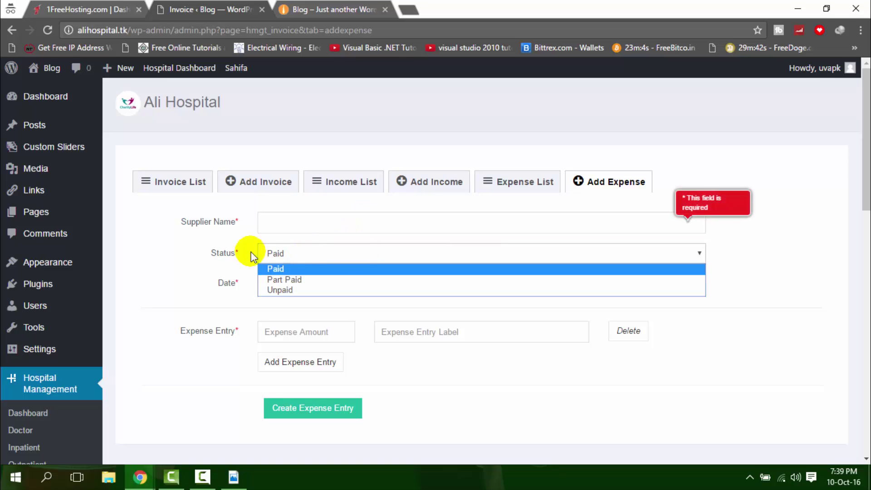
click(232, 253)
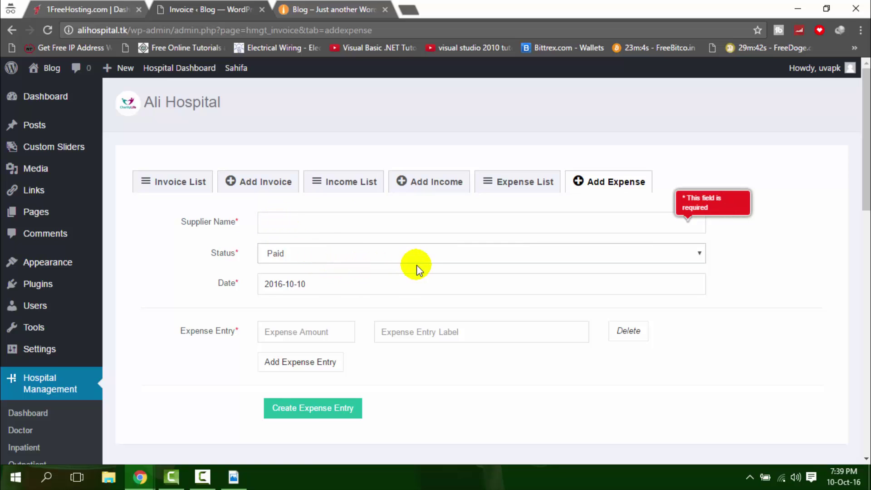
click(339, 254)
click(200, 266)
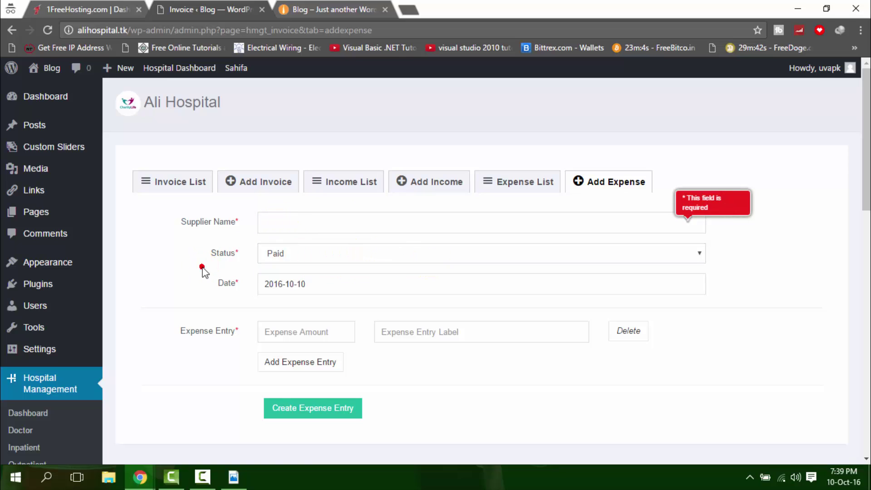
click(347, 335)
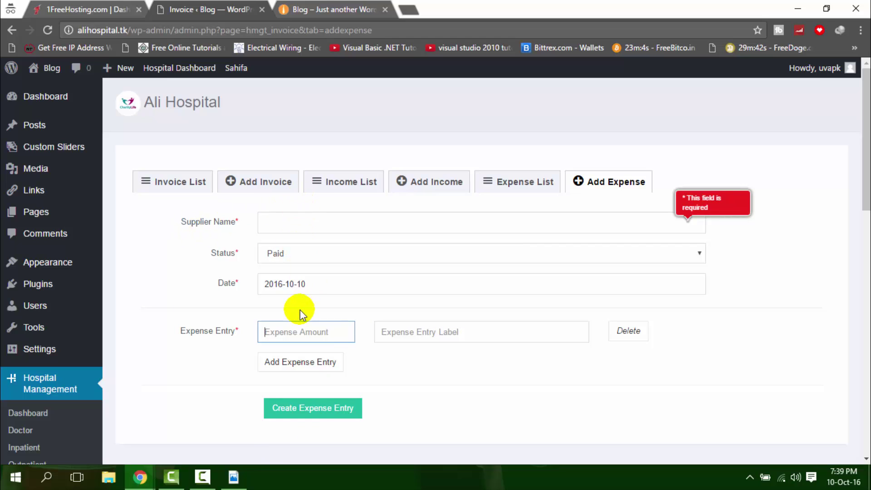
click(209, 476)
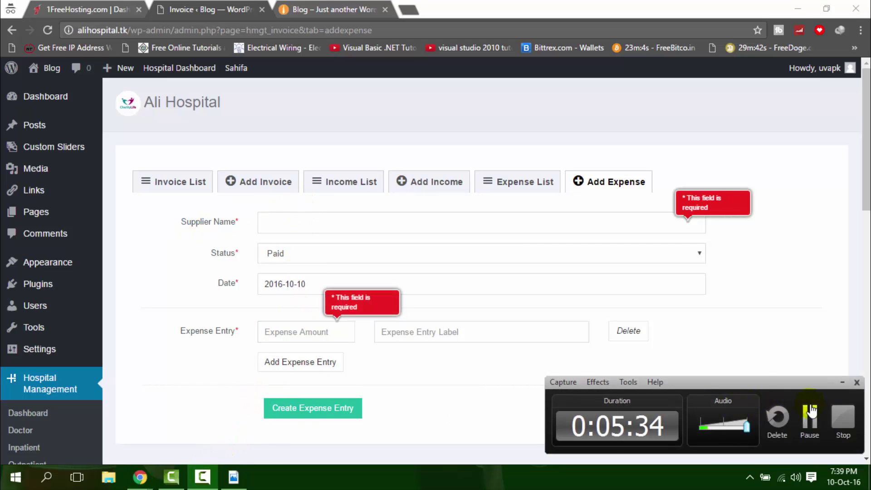